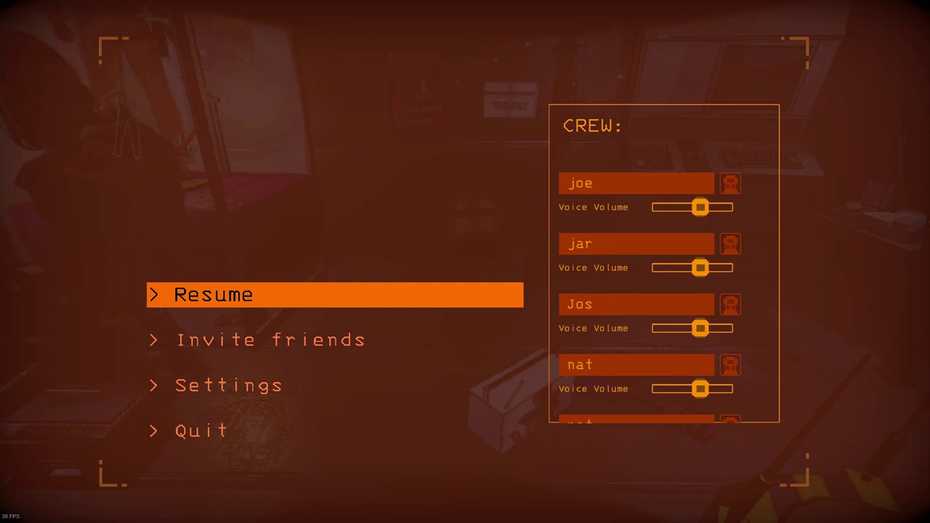
- Resume play and walk out of the ship toward the facility and the Large axle
{"action": "key", "text": "Escape"}
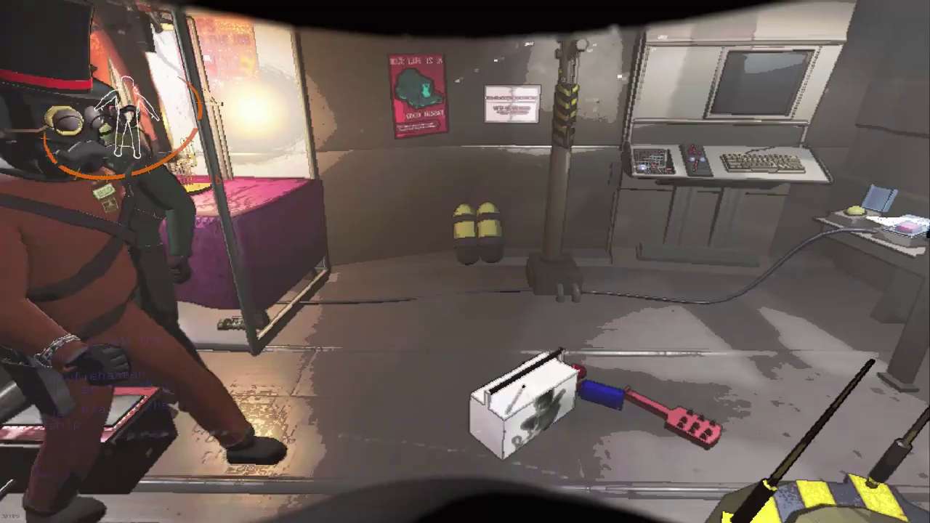
{"action": "key", "text": "w"}
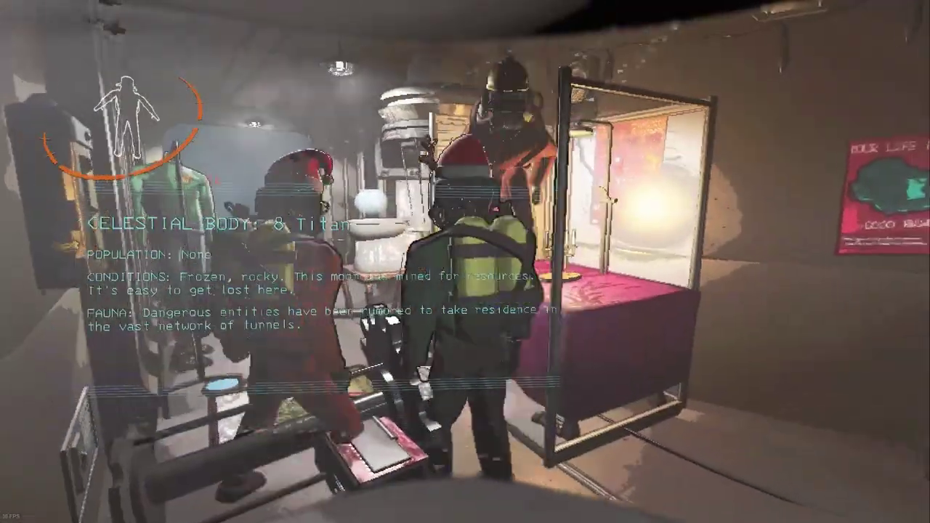
{"action": "key", "text": "w"}
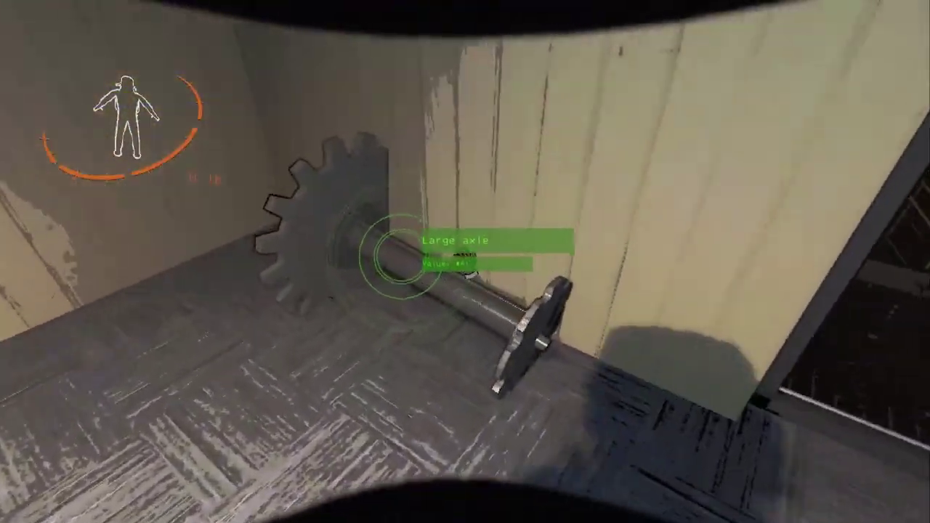
- Pick up the Large axle and carry it across the grated platform, downstairs and outside
{"action": "key", "text": "e"}
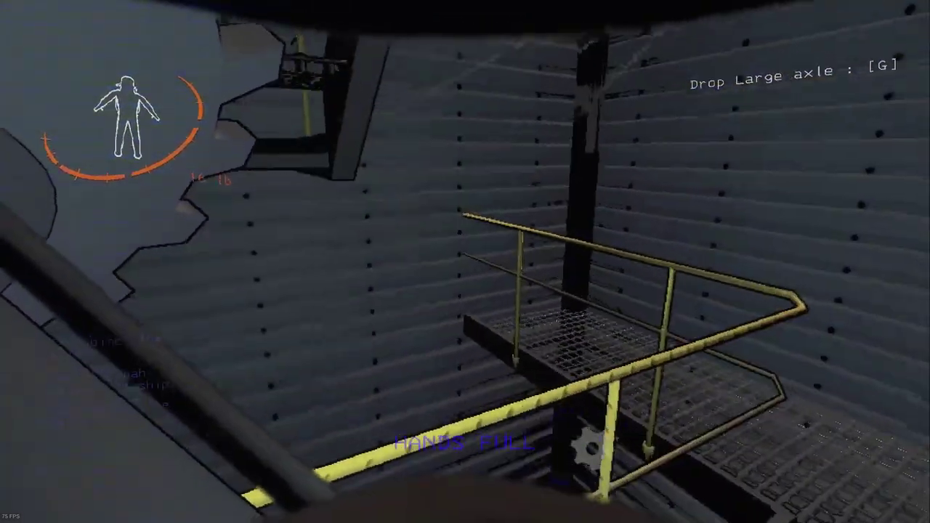
{"action": "key", "text": "w"}
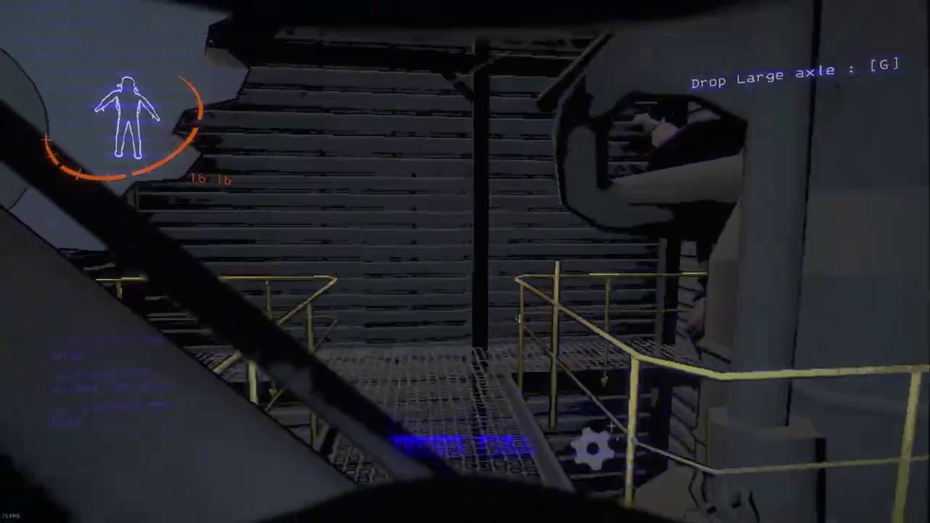
{"action": "key", "text": "w"}
{"action": "key", "text": "w"}
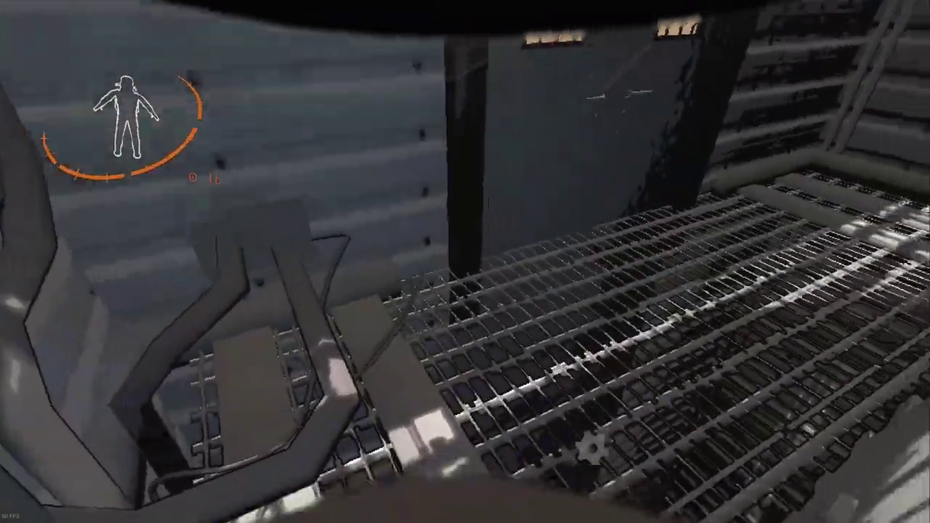
{"action": "key", "text": "e"}
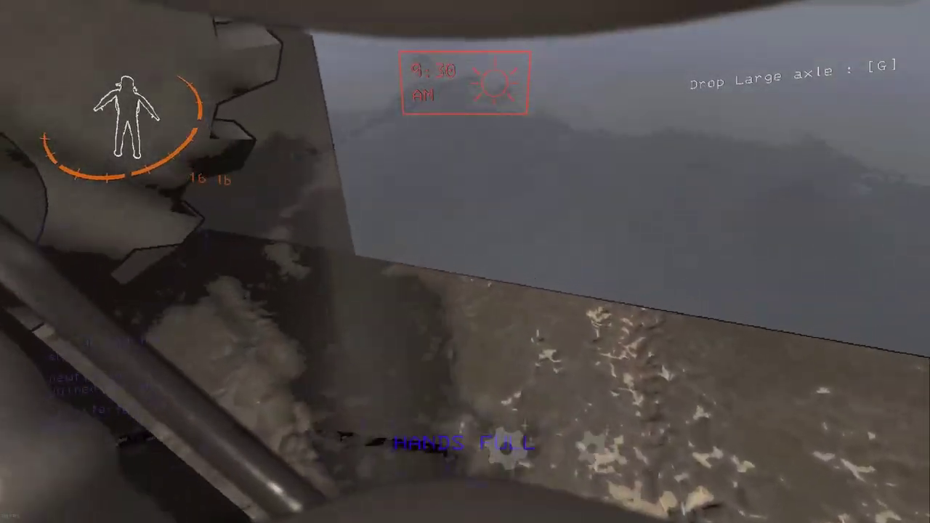
- Leave the axle on the ledge, scan for scrap, grab the plastic fish, and re-enter through the barred doors
{"action": "key", "text": "w"}
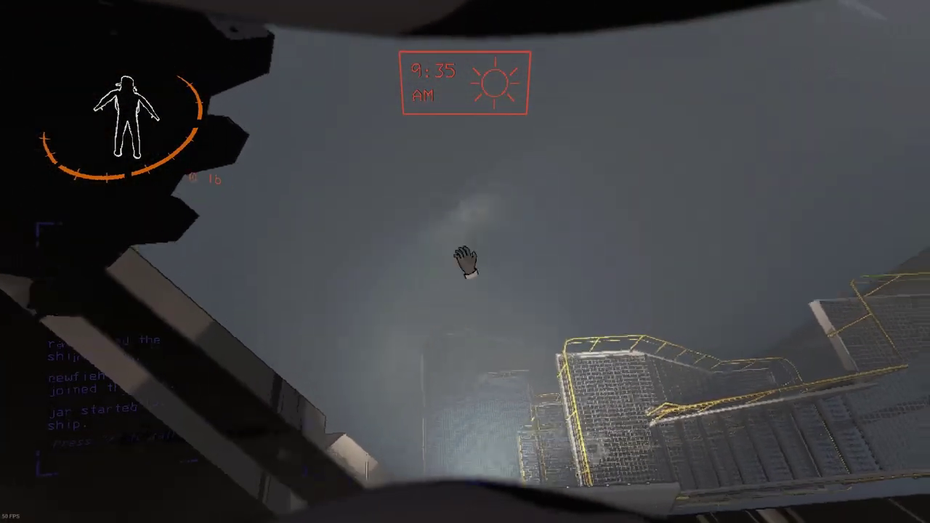
{"action": "right_click", "coordinate": [465, 262]}
{"action": "key", "text": "e"}
{"action": "key", "text": "g"}
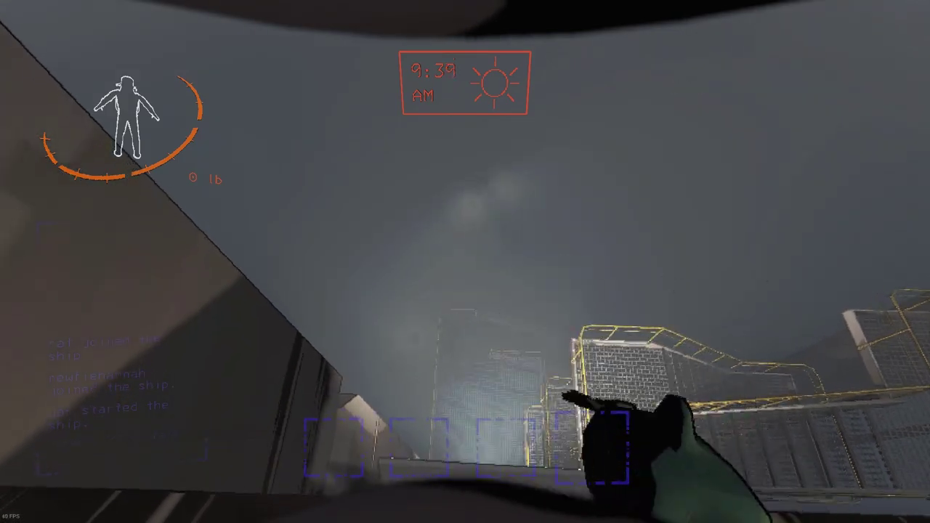
{"action": "key", "text": "w"}
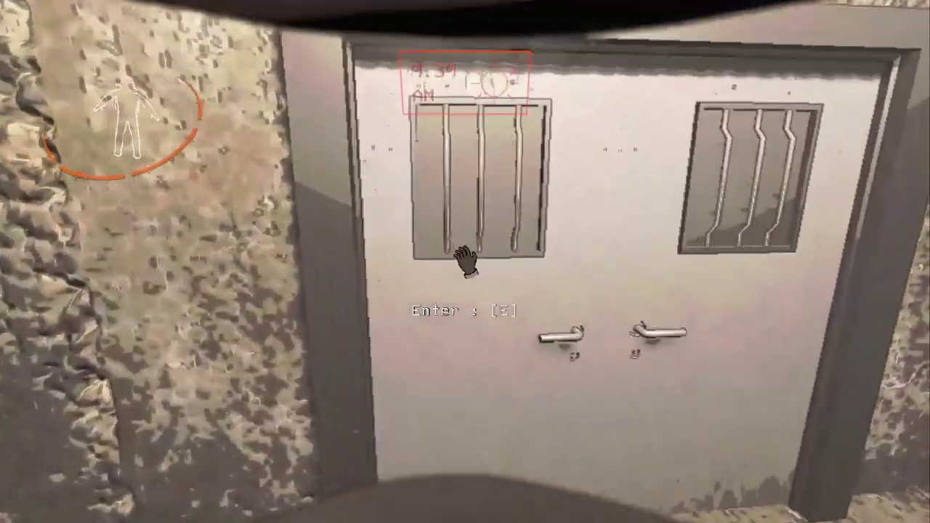
{"action": "key", "text": "e"}
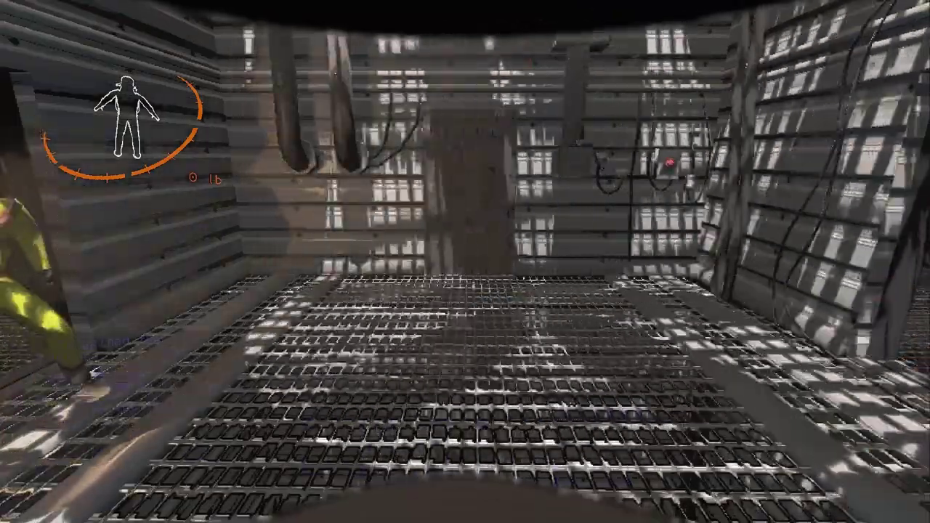
- Climb the stairwell into the dark corridor and pick up the Hairdryer
{"action": "key", "text": "w"}
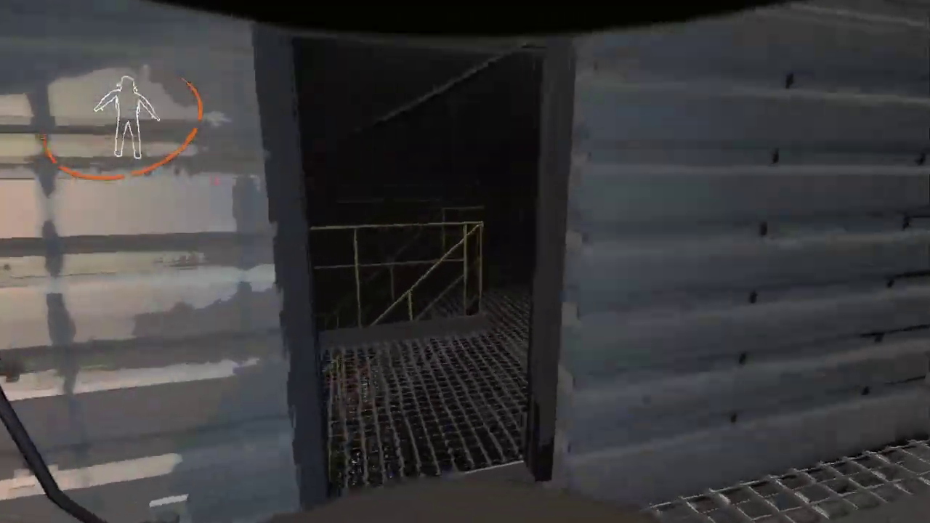
{"action": "key", "text": "w"}
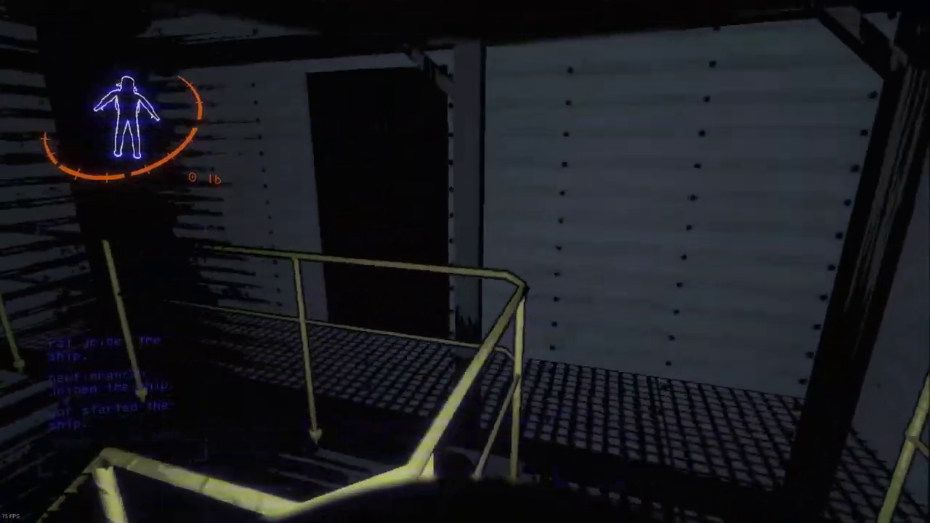
{"action": "key", "text": "w"}
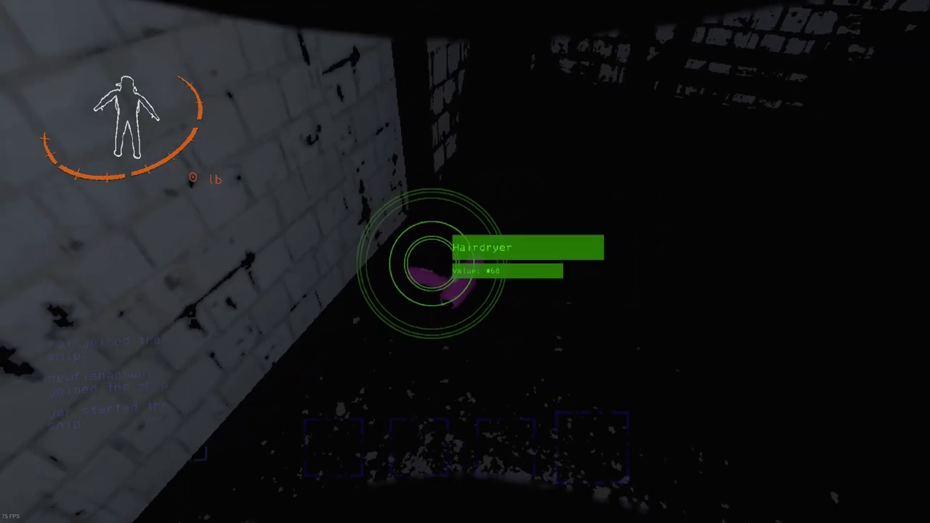
{"action": "key", "text": "e"}
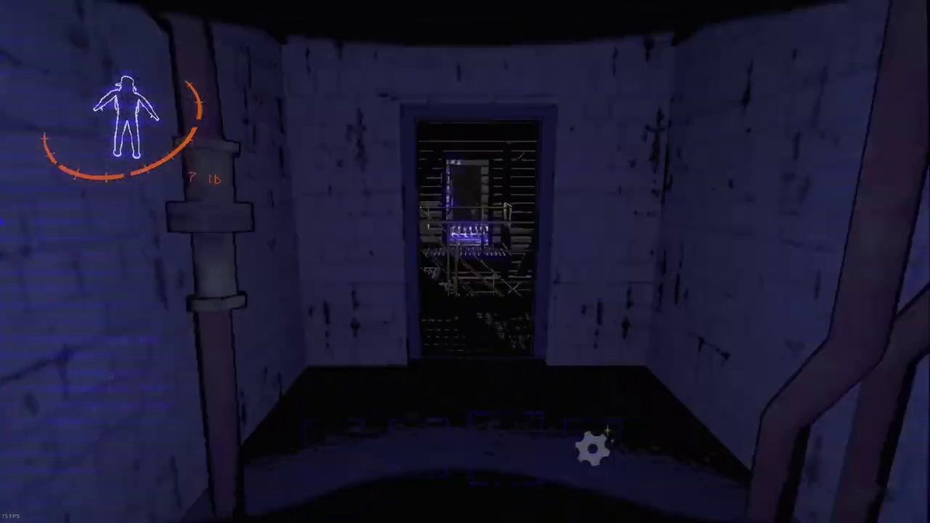
- Carry the Hairdryer back up the stairs to the catwalk and out the main entrance
{"action": "key", "text": "w"}
{"action": "key", "text": "w"}
{"action": "key", "text": "w"}
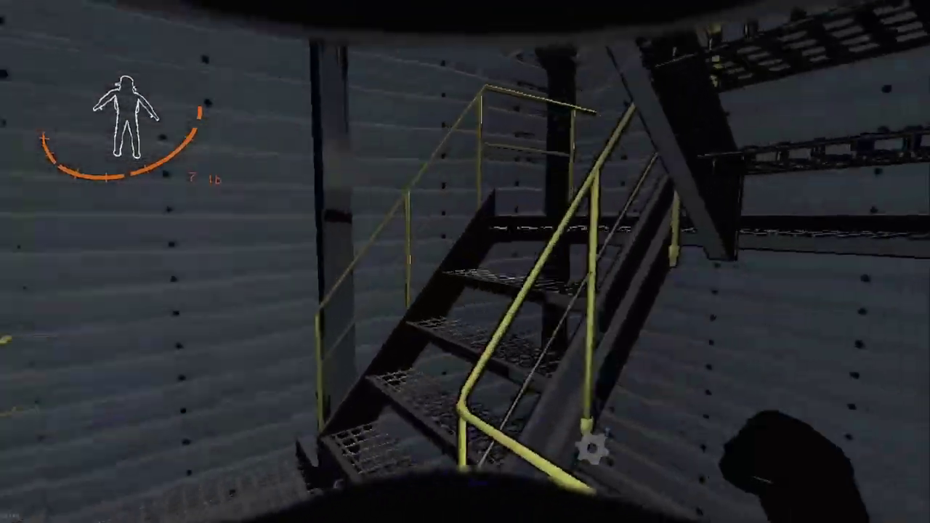
{"action": "key", "text": "w"}
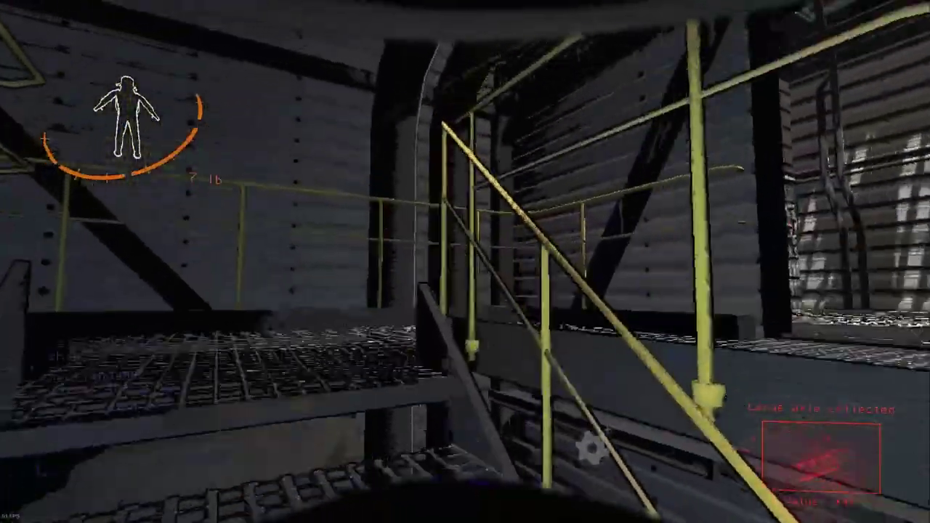
{"action": "key", "text": "w"}
{"action": "scroll", "coordinate": [465, 261], "scroll_direction": "down", "scroll_amount": 1}
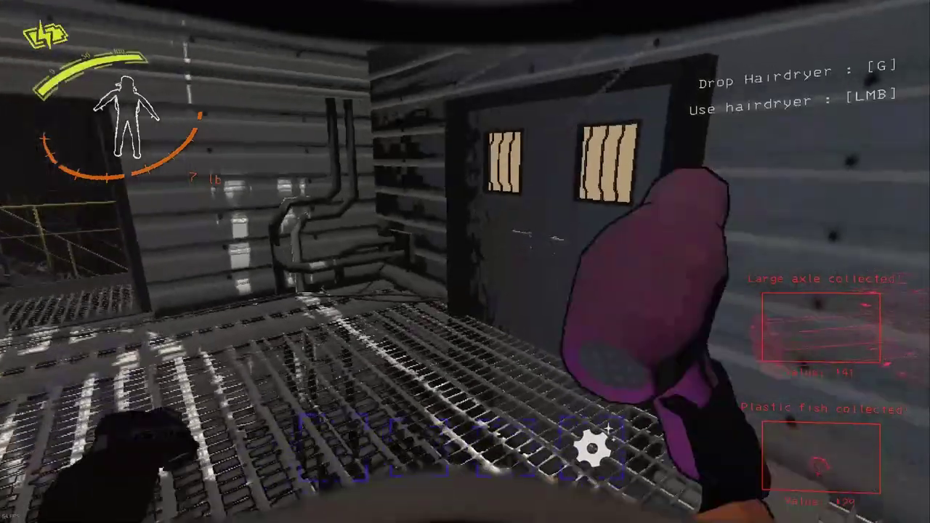
{"action": "key", "text": "e"}
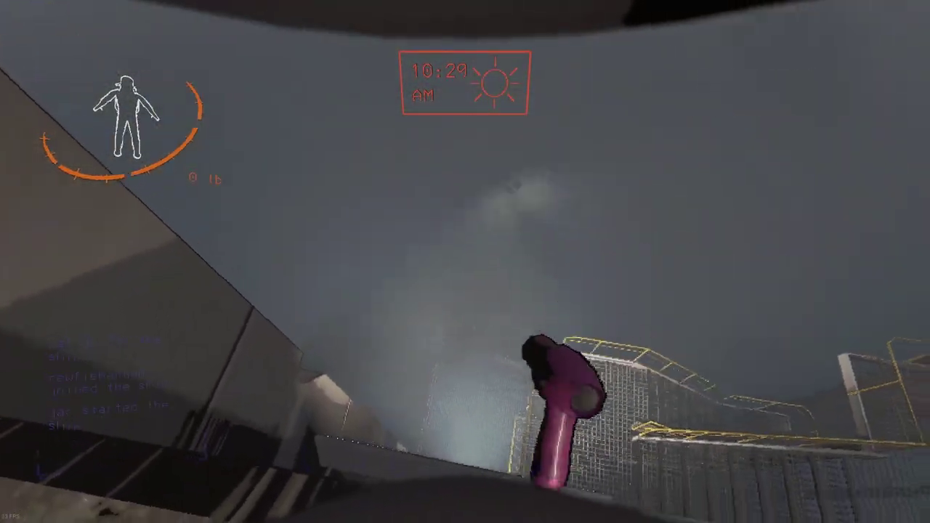
- Drop the hairdryer and fancy lamp beside the other scrap, then pick up the pink item
{"action": "key", "text": "w"}
{"action": "key", "text": "e"}
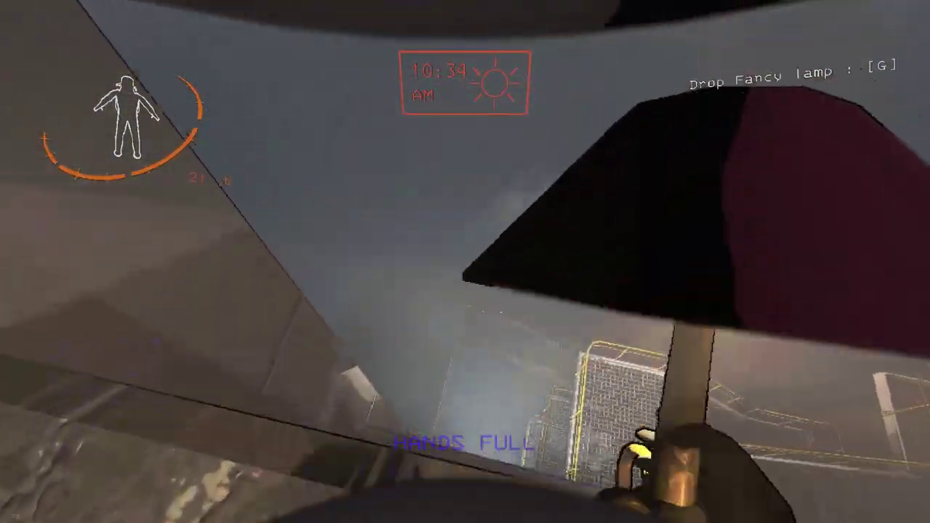
{"action": "key", "text": "g"}
{"action": "key", "text": "w"}
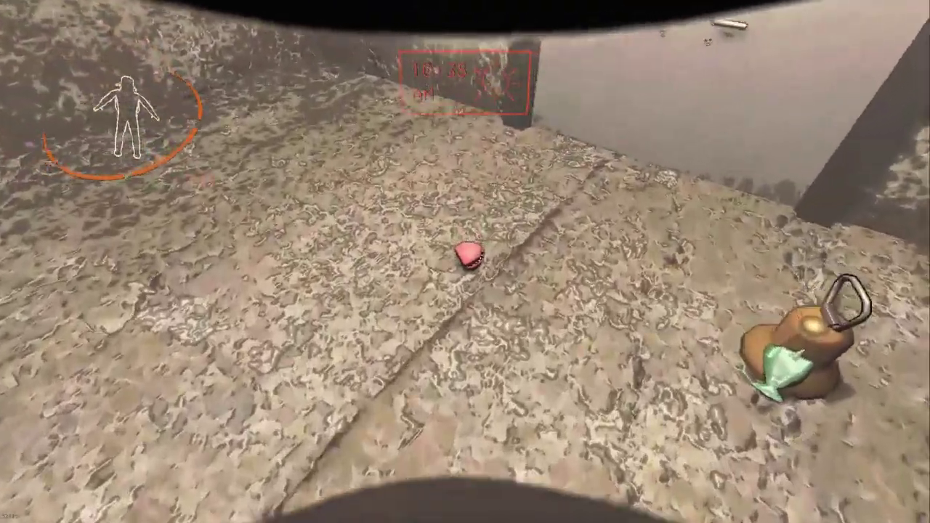
{"action": "key", "text": "e"}
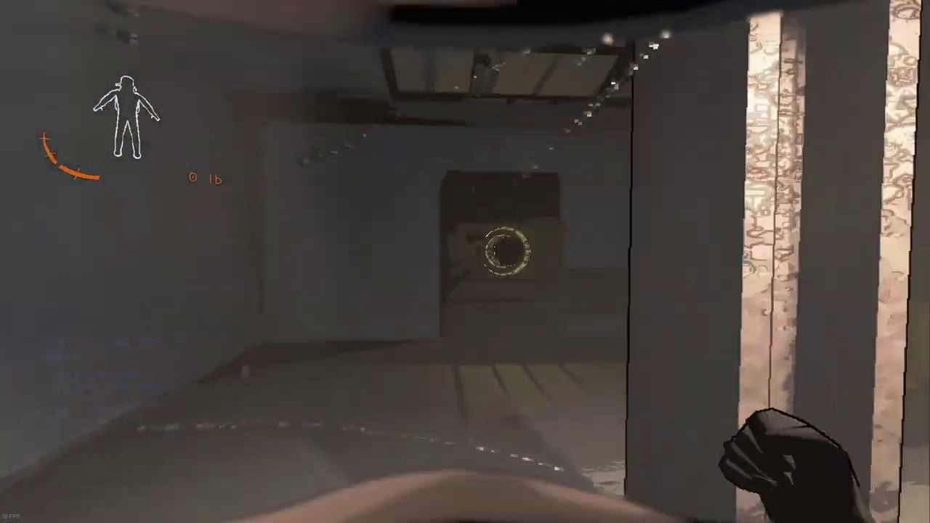
- Pull the apparatus from its socket, briefly dropping it for the perfume bottle
{"action": "key", "text": "e"}
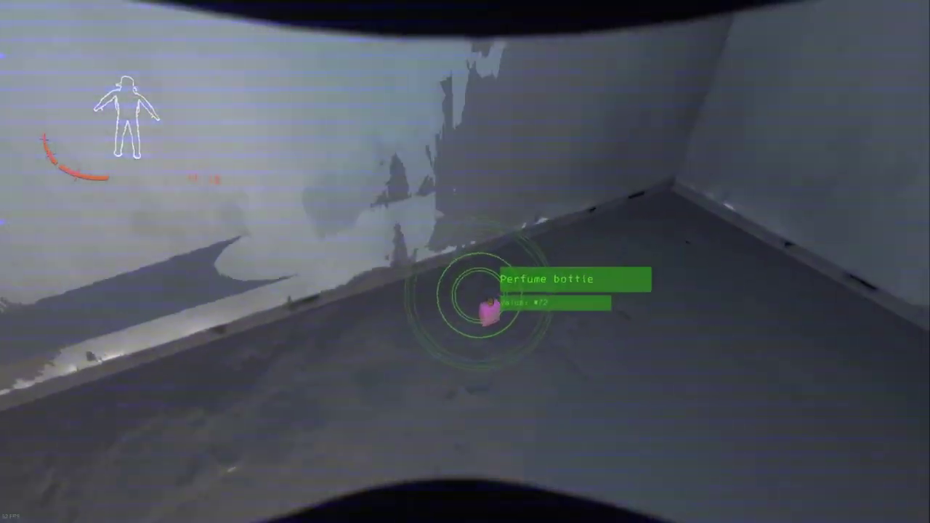
{"action": "key", "text": "g"}
{"action": "key", "text": "e"}
{"action": "key", "text": "e"}
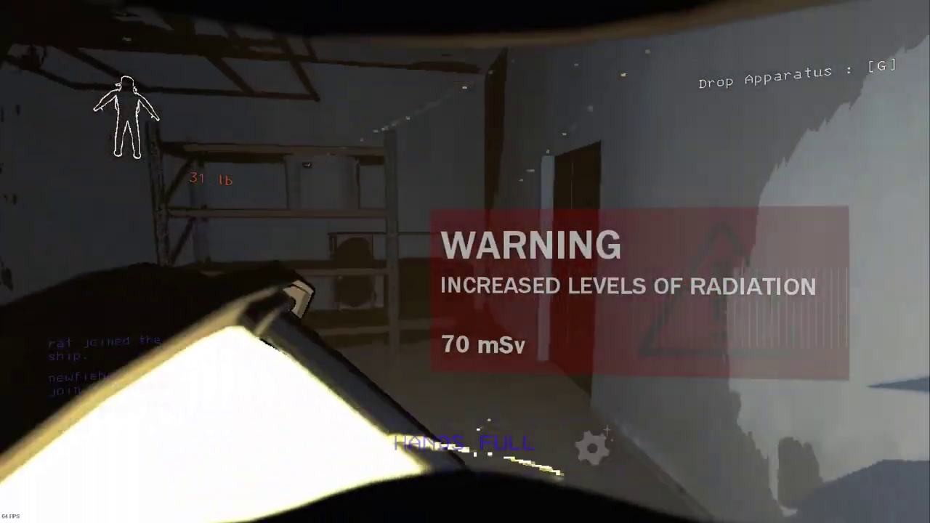
- Carry the apparatus up the stairwell to the landing and out of the facility
{"action": "key", "text": "w"}
{"action": "key", "text": "w"}
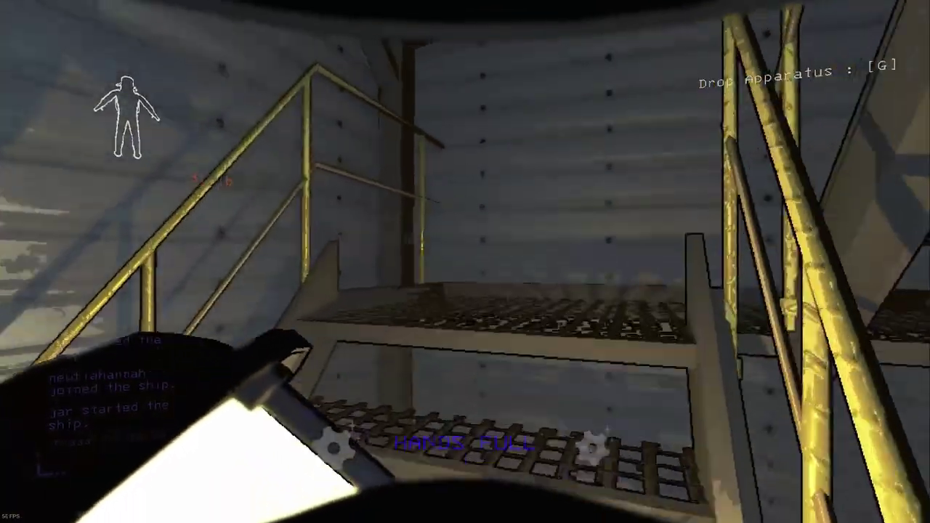
{"action": "key", "text": "w"}
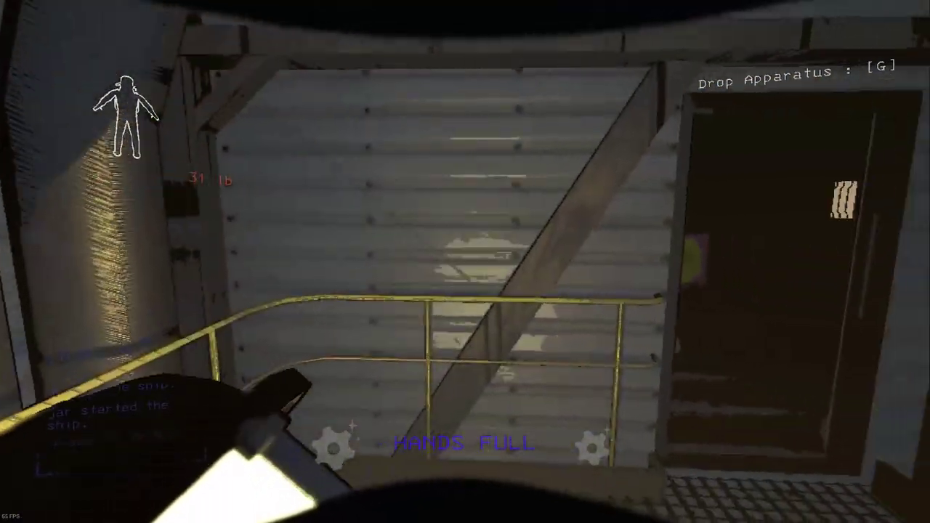
{"action": "key", "text": "w"}
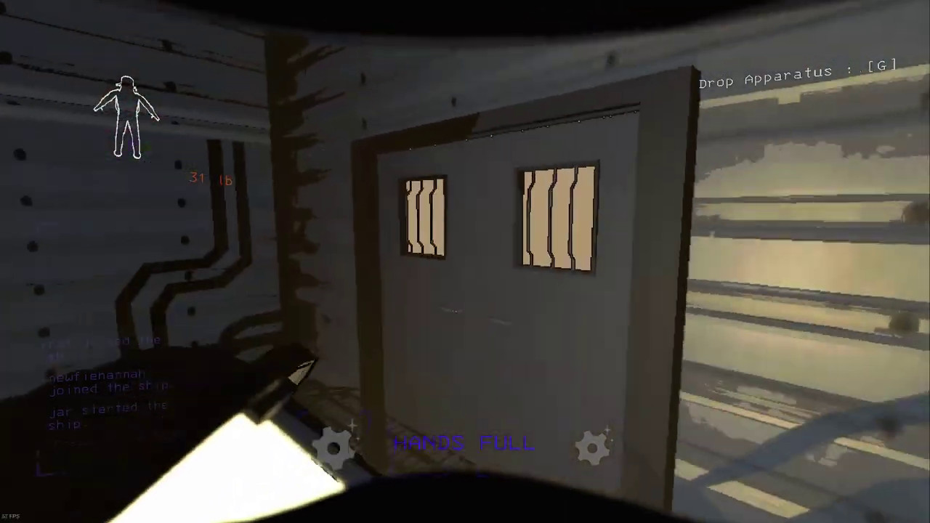
{"action": "key", "text": "e"}
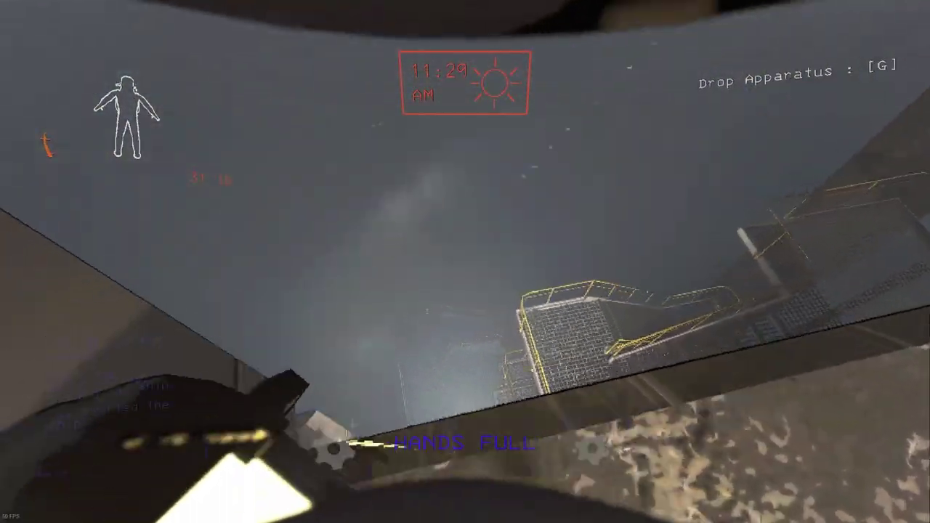
- Walk past the catwalk across the snowy grounds and board the ship with the apparatus
{"action": "key", "text": "w"}
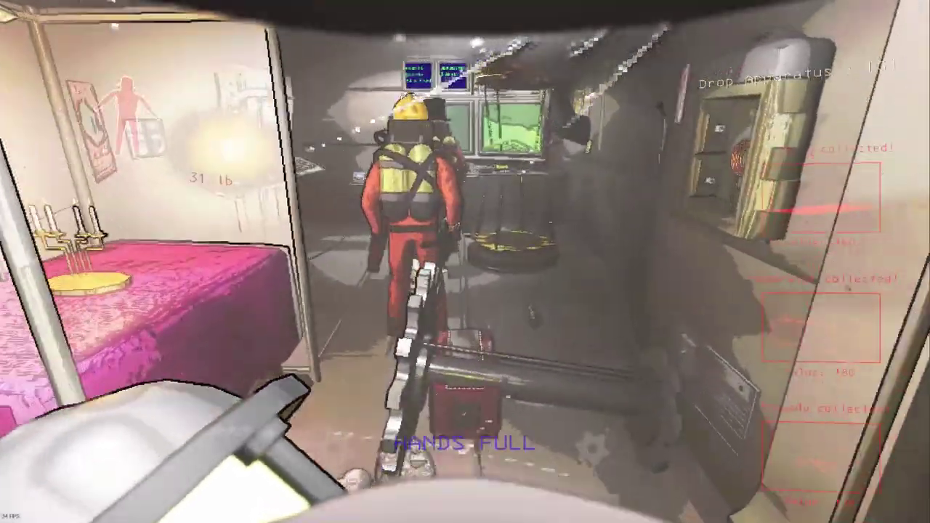
- Drop the apparatus and perfume bottle on the ship floor, then scan the scrap's total value
{"action": "key", "text": "g"}
{"action": "scroll", "coordinate": [464, 261], "scroll_direction": "down", "scroll_amount": 1}
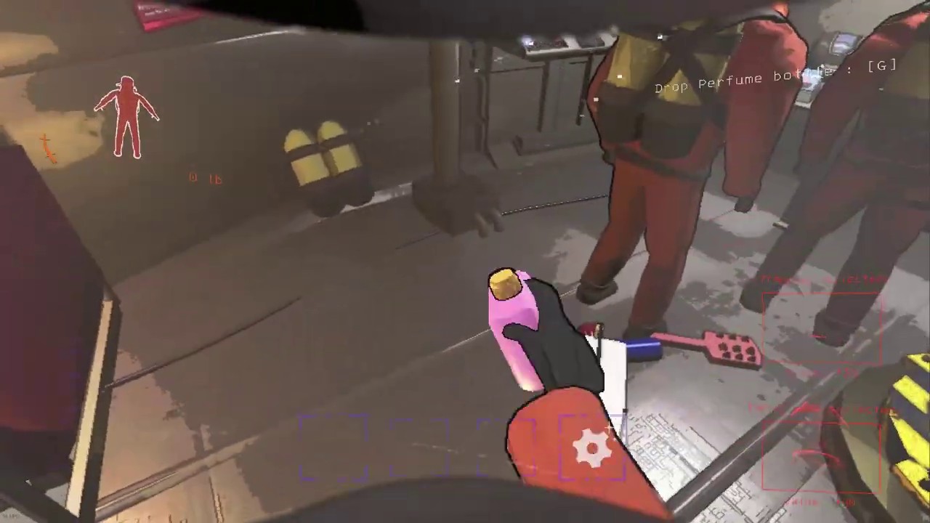
{"action": "key", "text": "g"}
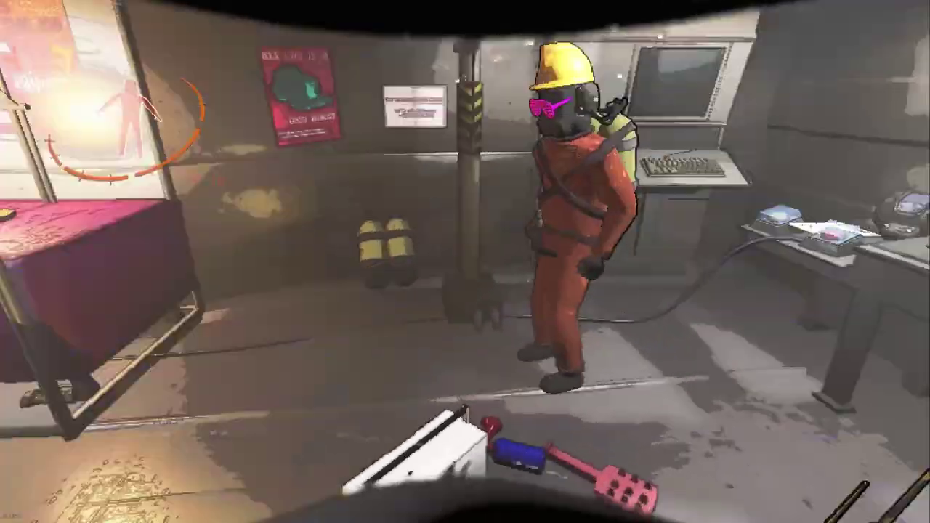
{"action": "right_click", "coordinate": [464, 262]}
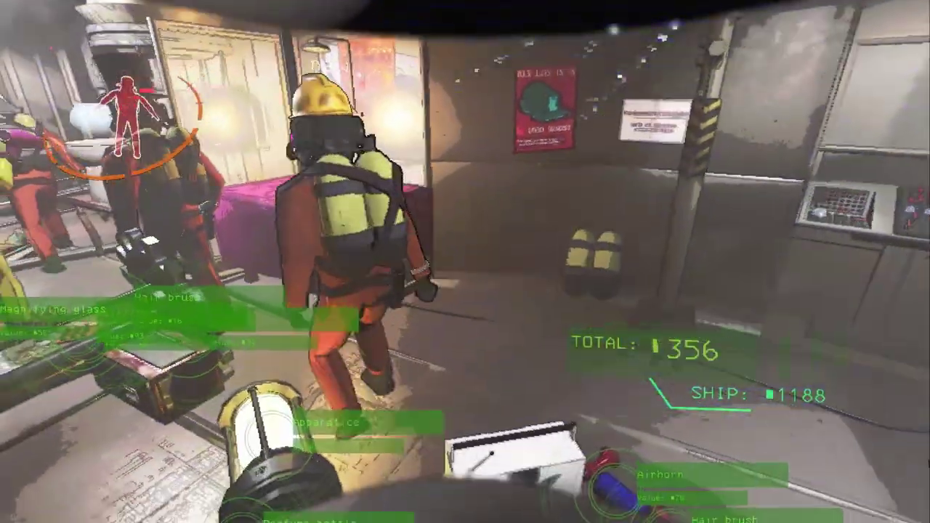